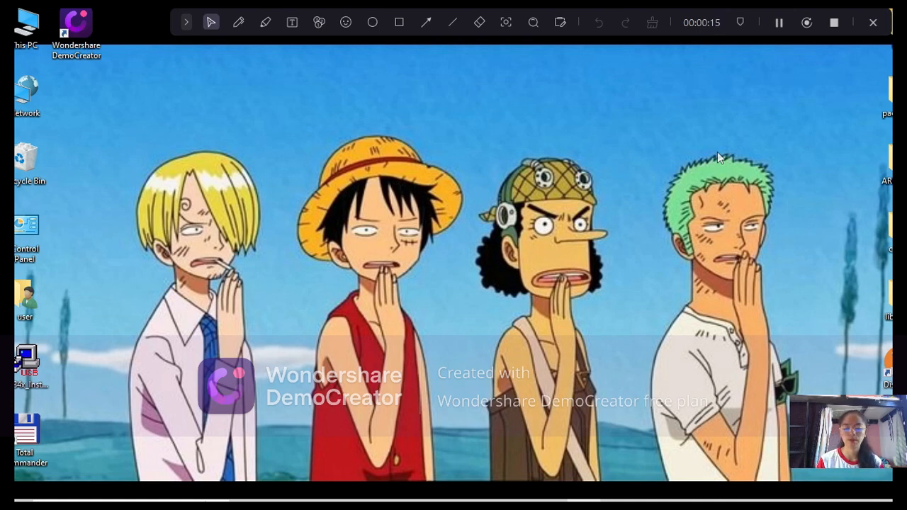
Step: Search the system for "windows de" and open Windows Defender Firewall, moving its window fully into view
key("super")
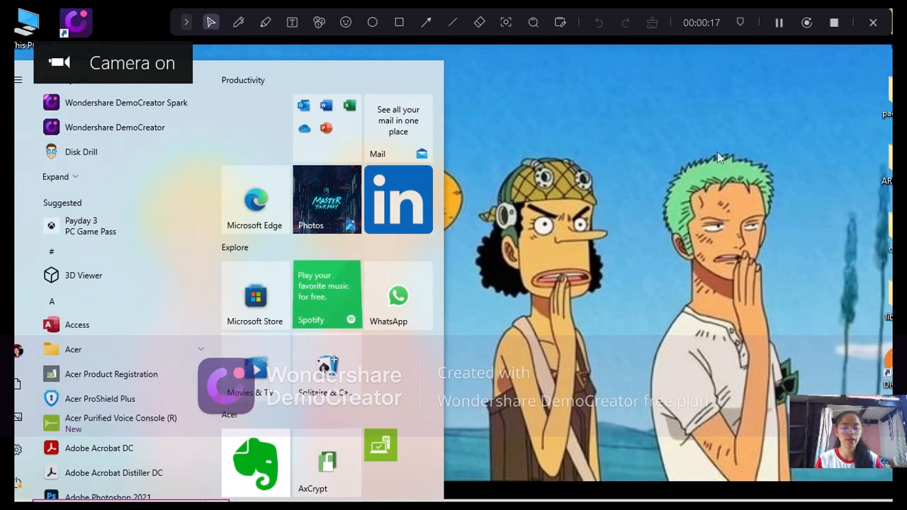
key("super+w")
key("super")
type("windows dee")
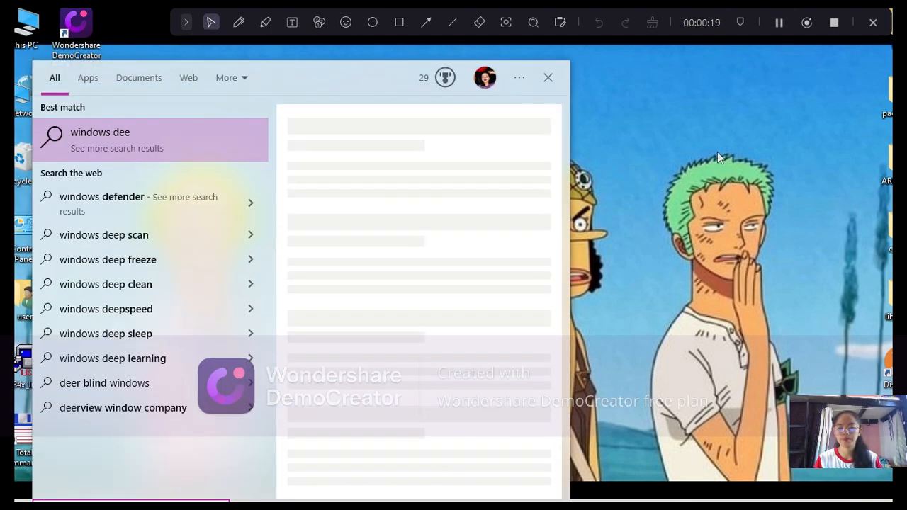
key("BackSpace")
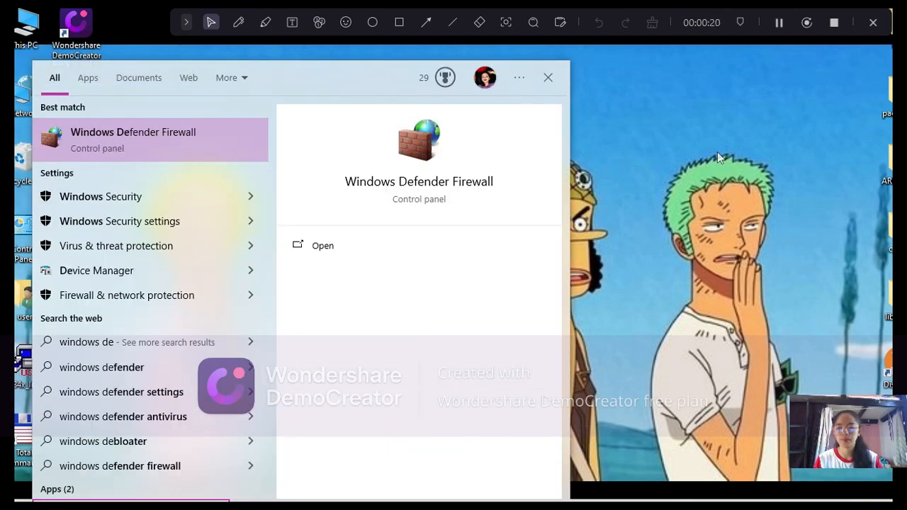
left_click(477, 190)
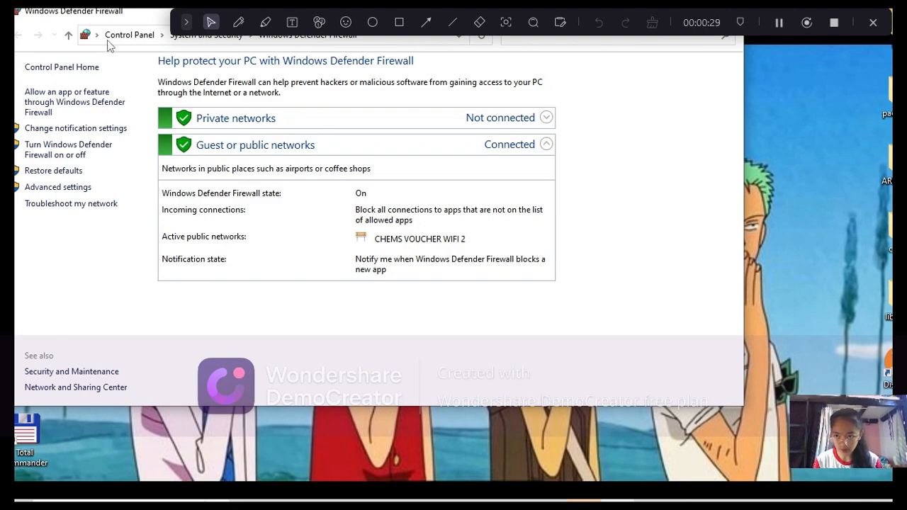
left_click_drag(139, 22, 216, 70)
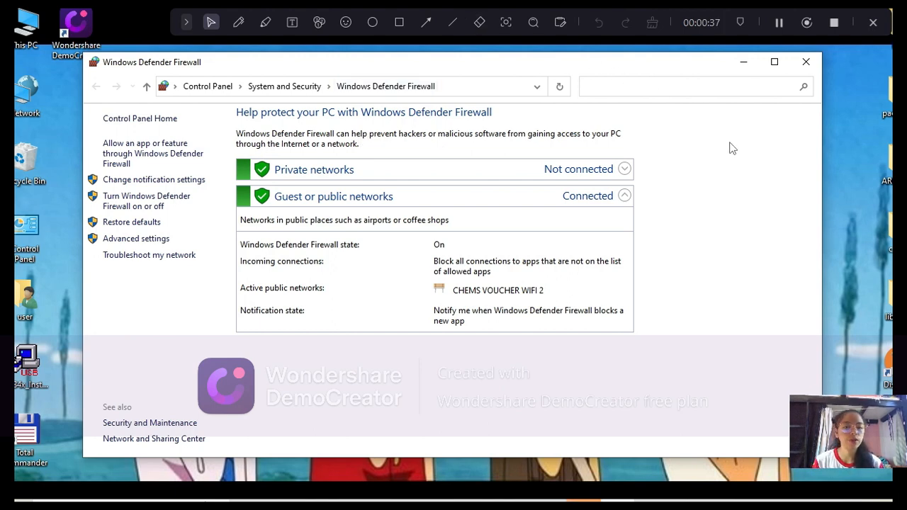
Step: Open the firewall's advanced settings and start a new outbound rule of type Program
left_click(136, 239)
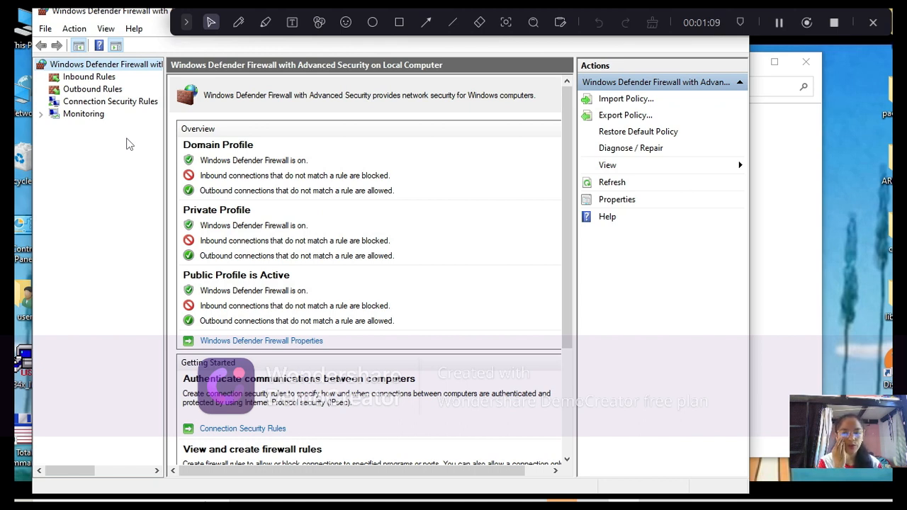
left_click(100, 92)
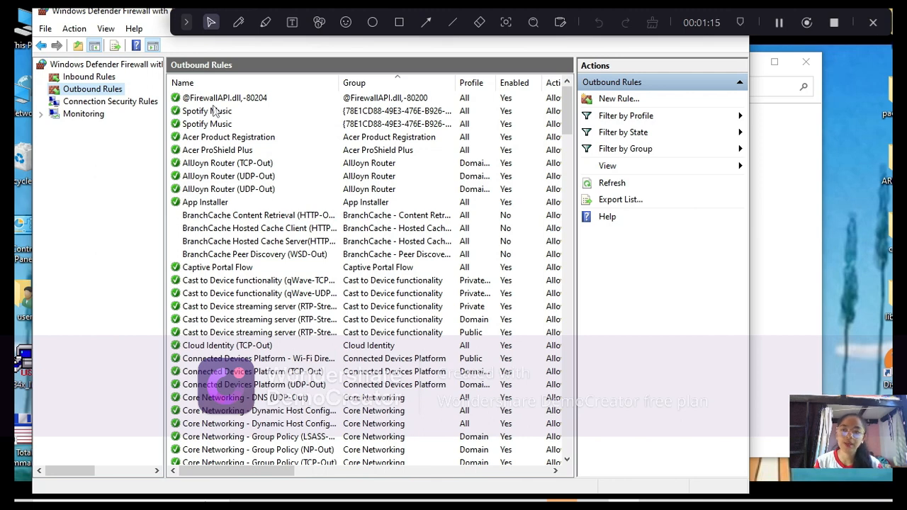
left_click(75, 30)
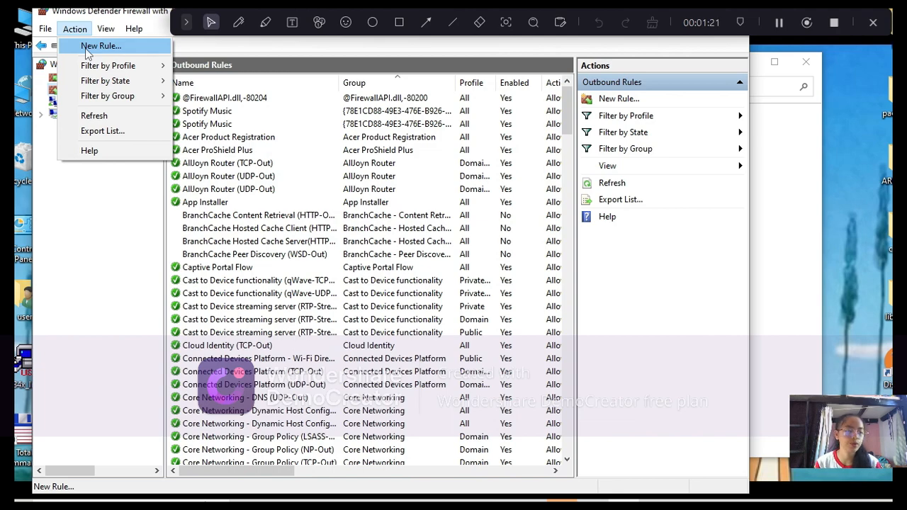
left_click(87, 48)
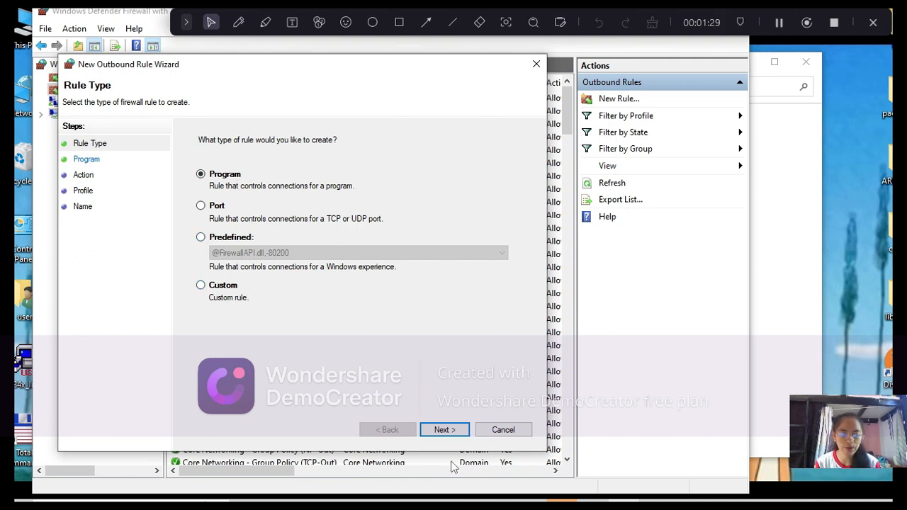
left_click(446, 438)
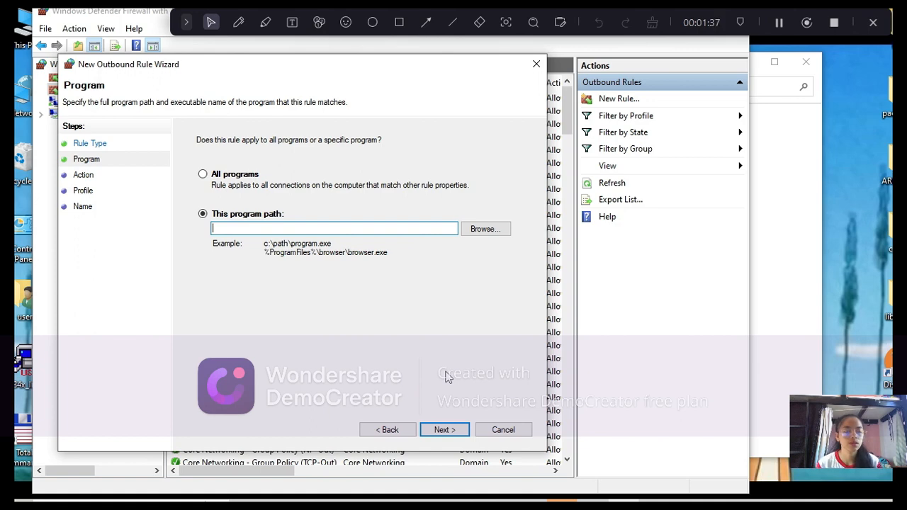
Step: Set the rule's program path to "new rule" in the System32\appraiser folder and proceed to the action settings
left_click(494, 233)
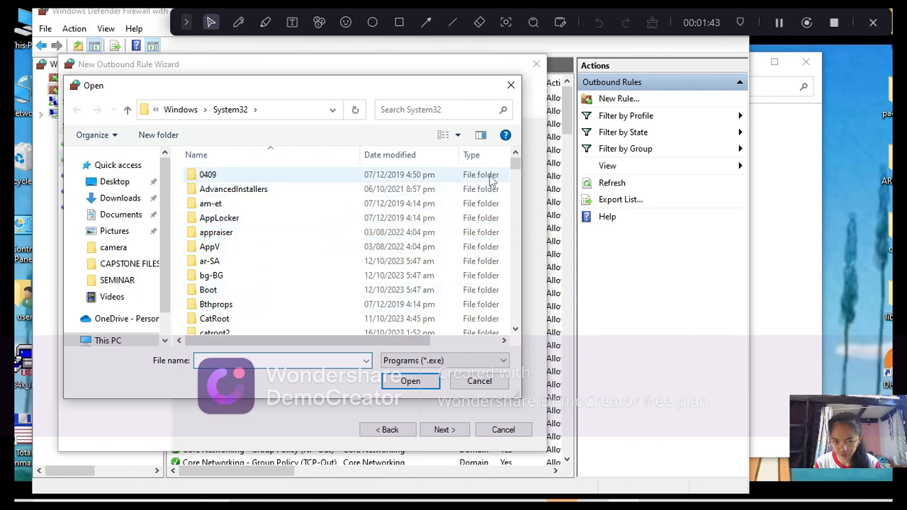
left_click_drag(516, 169, 517, 177)
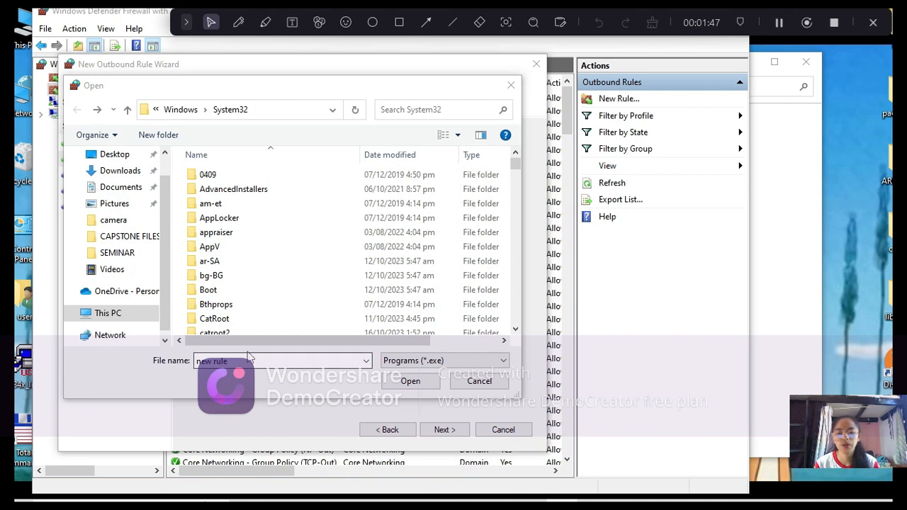
left_click(246, 362)
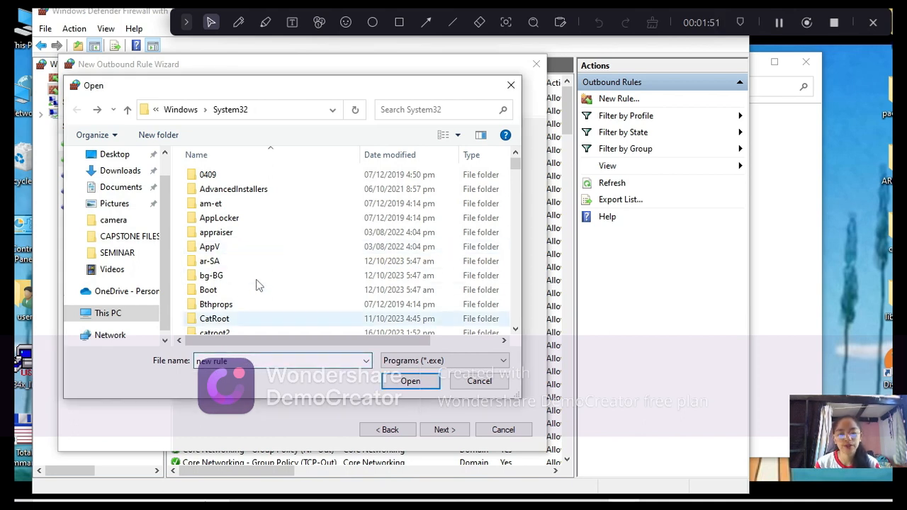
left_click(275, 233)
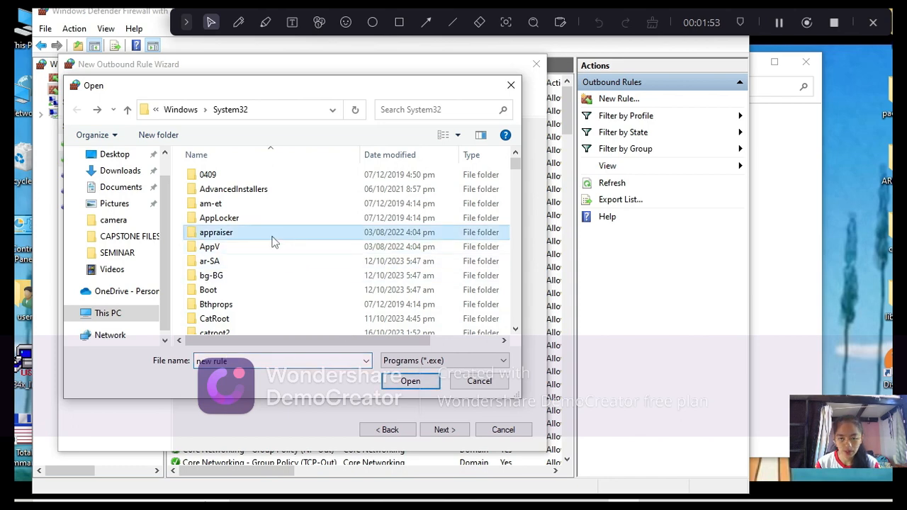
left_click(432, 385)
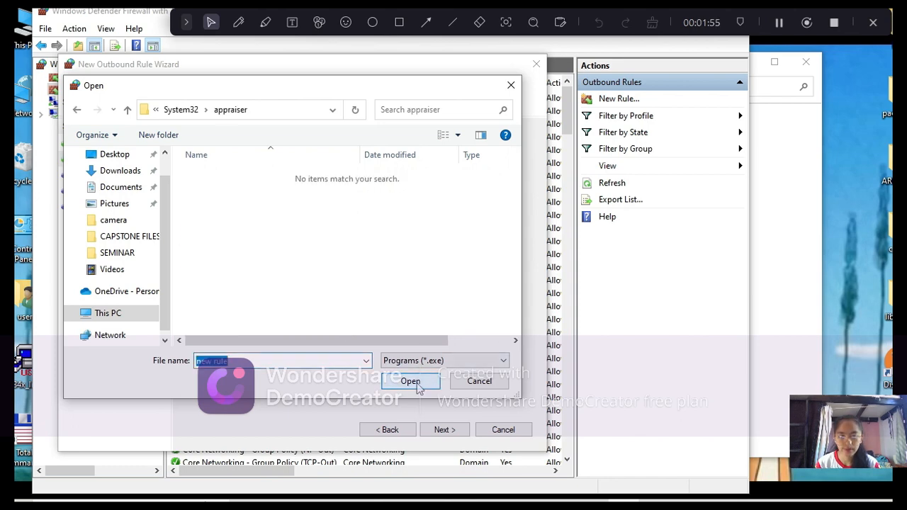
left_click(418, 383)
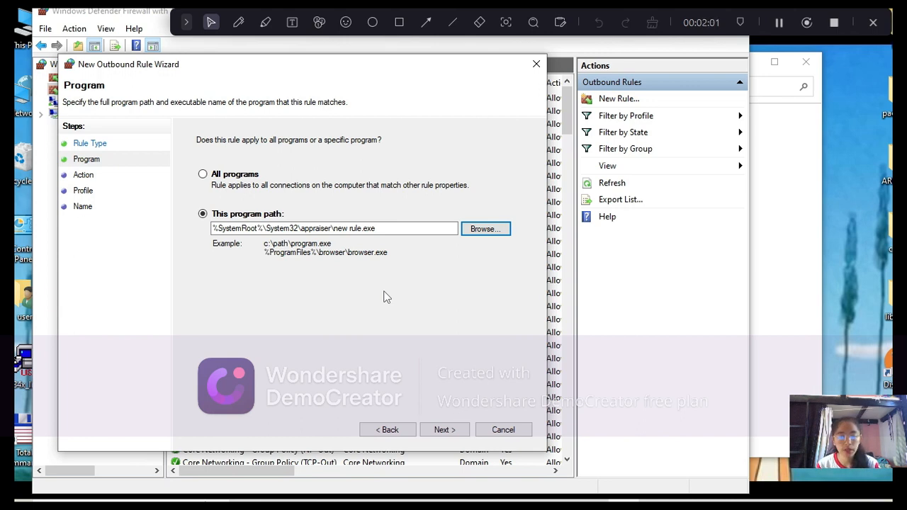
left_click(453, 431)
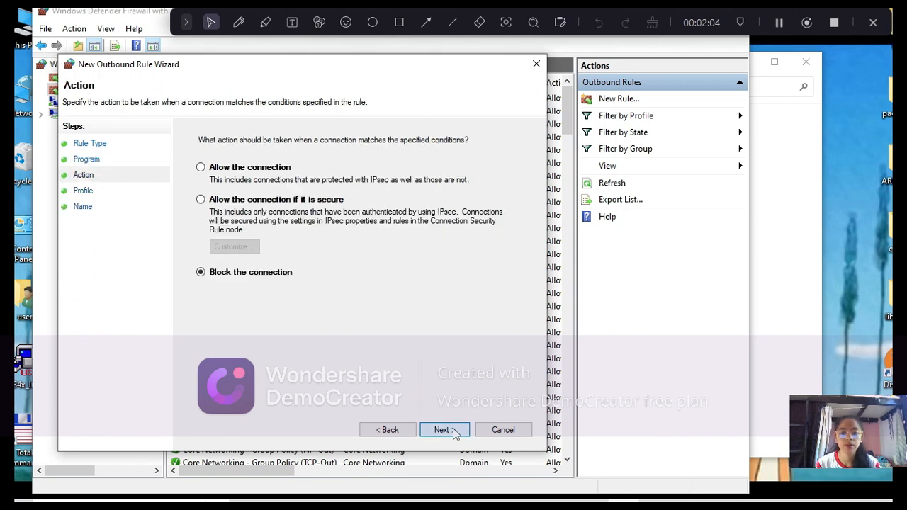
Step: Accept Block the connection as the rule's action and apply it to the Domain, Private and Public profiles
left_click(781, 23)
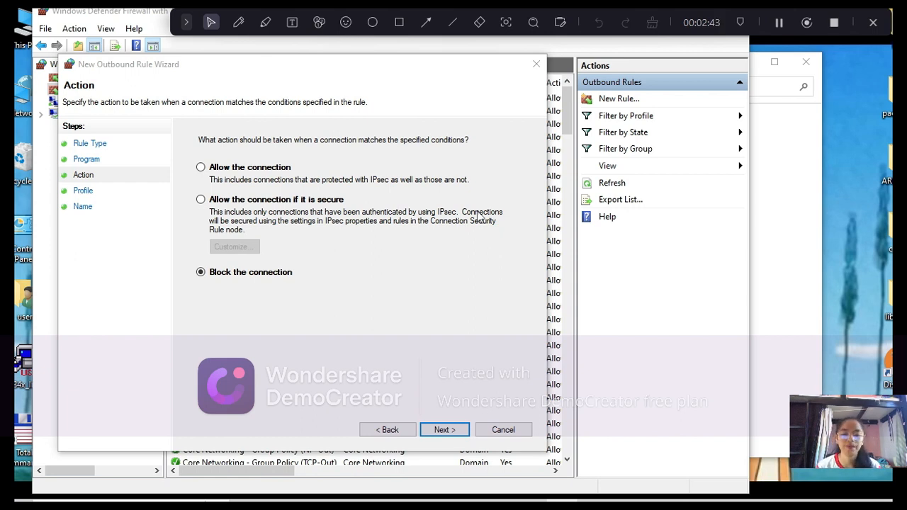
left_click(440, 432)
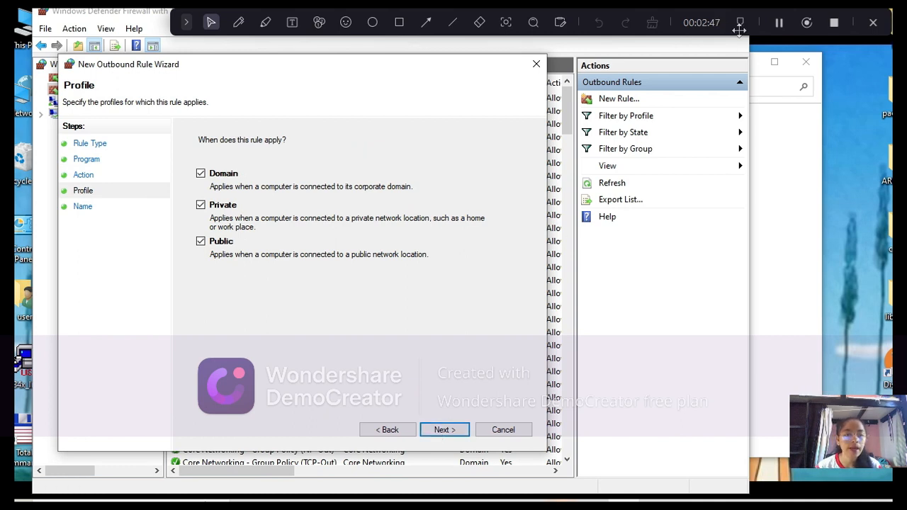
left_click(780, 23)
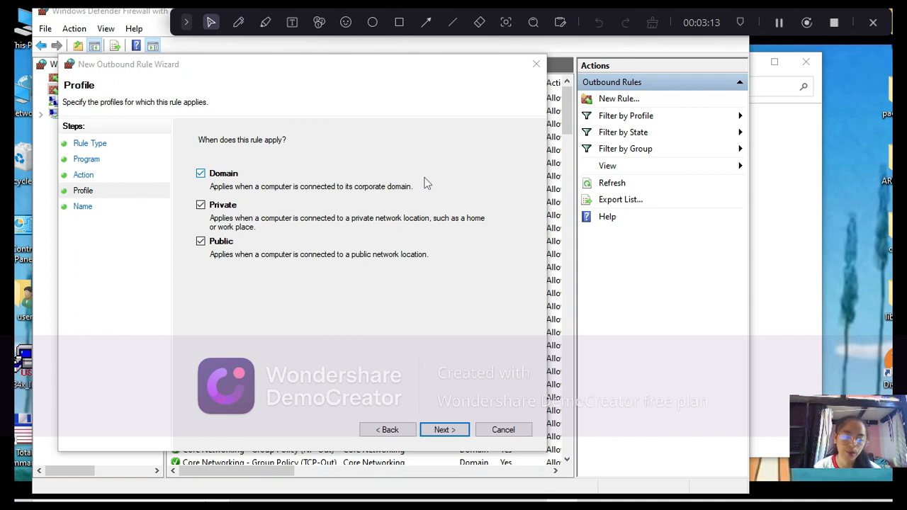
left_click(438, 431)
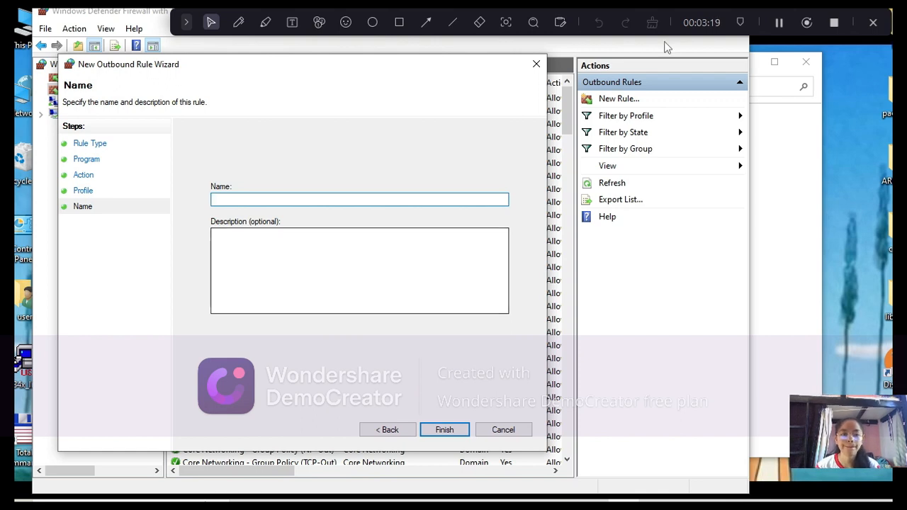
Step: Name the outbound rule NewRule, leave its description empty and finish creating it
left_click(775, 22)
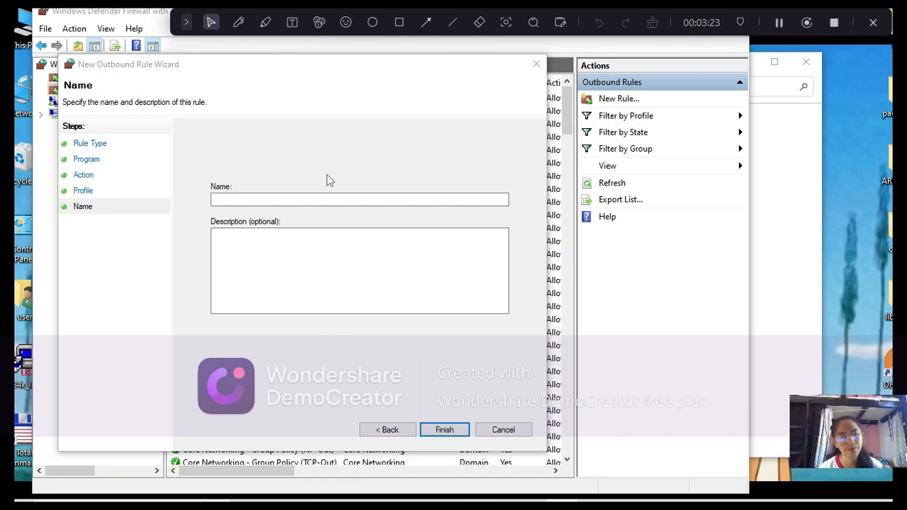
left_click(304, 200)
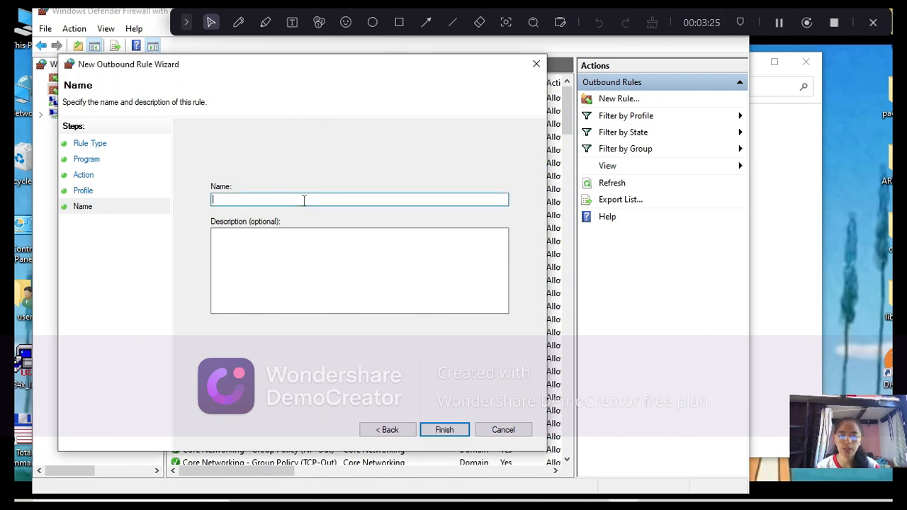
type("New")
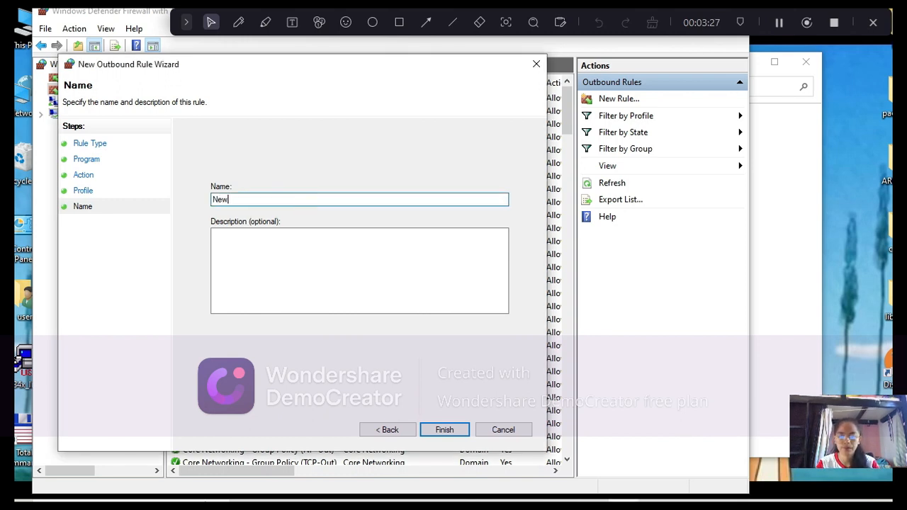
type("Rule")
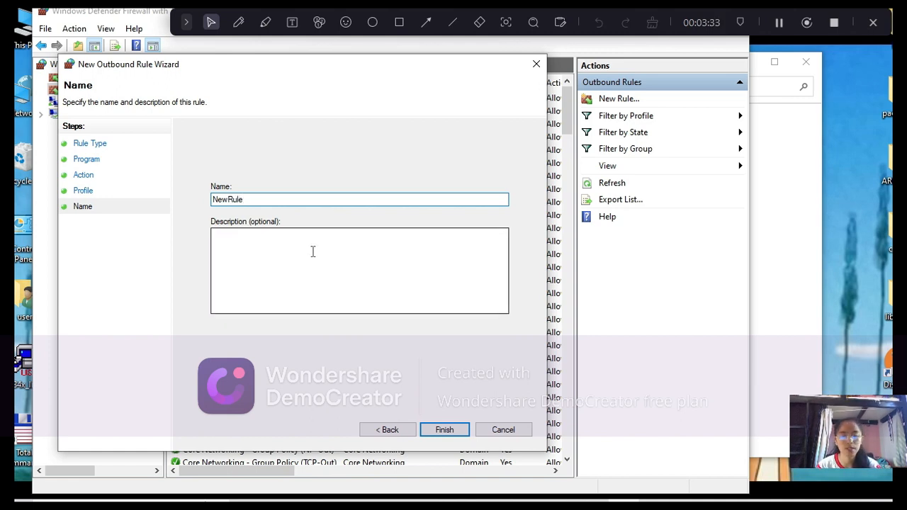
left_click(448, 431)
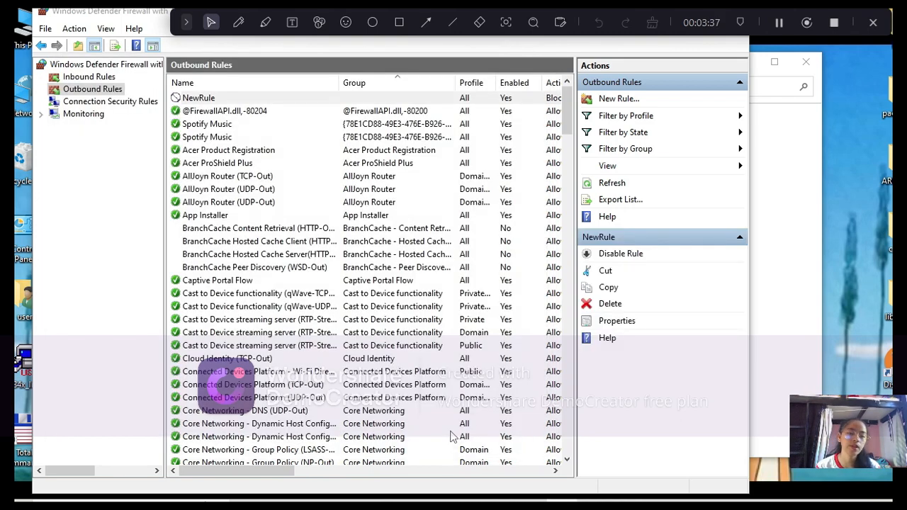
Step: Disable the NewRule outbound rule and enable it again
left_click(634, 259)
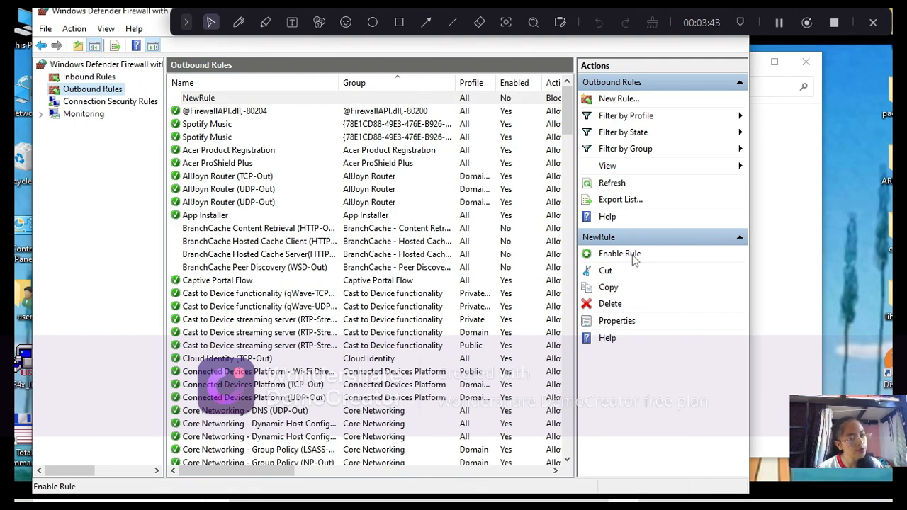
left_click(635, 259)
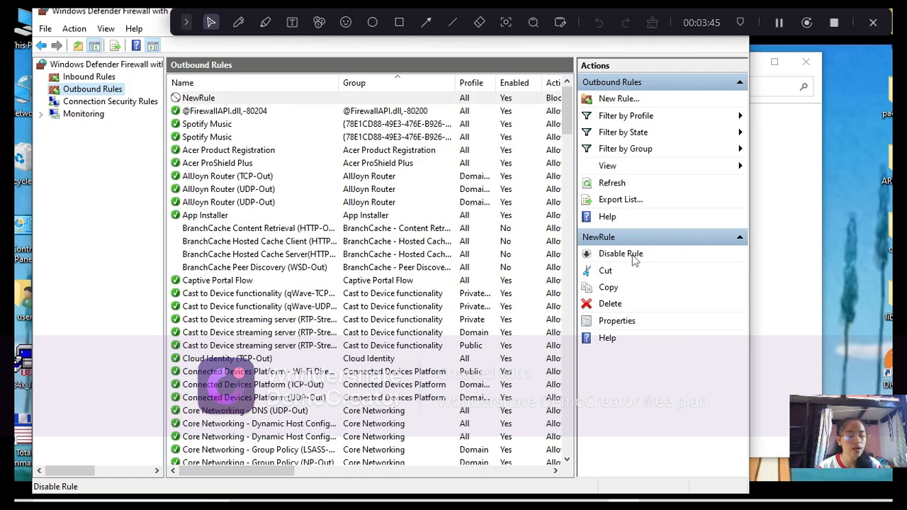